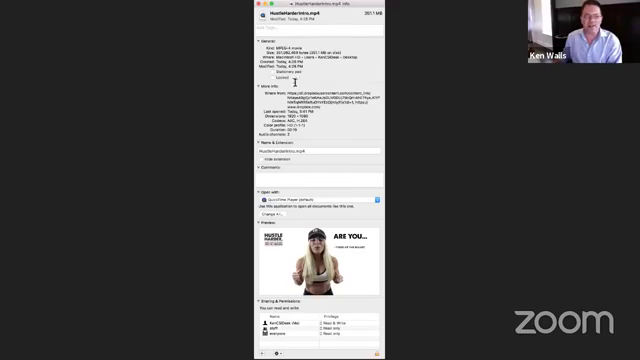
- Replace the video's base name with 'Fitness Trainer Denver', keeping the .mp4 extension
click(279, 152)
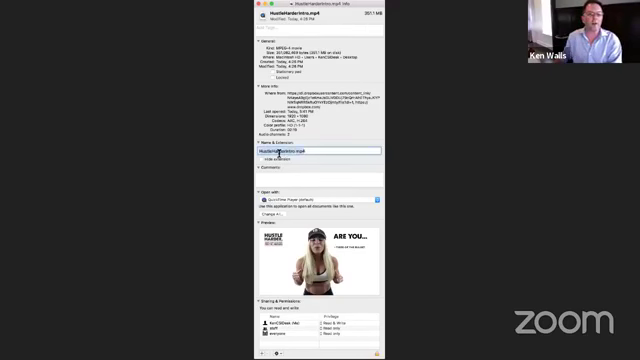
double_click(279, 152)
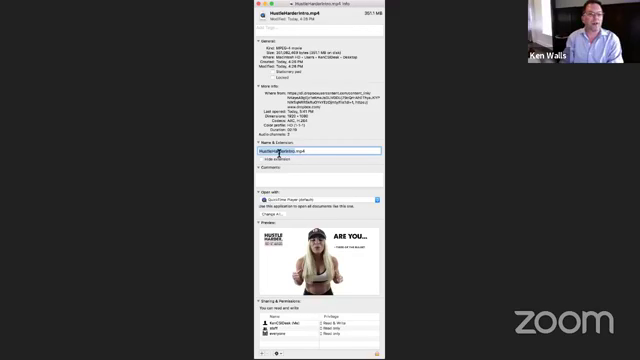
text(Fi)
text(tnessIning.mp4)
key(BackSpace)
key(BackSpace)
key(BackSpace)
text(er Demos)
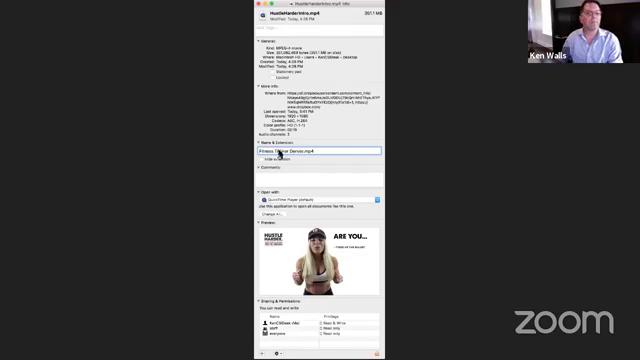
- Add the tags 'Fitness Trainer Denver', 'Fitness Coach Denver' and 'Fitness' to the video
click(289, 27)
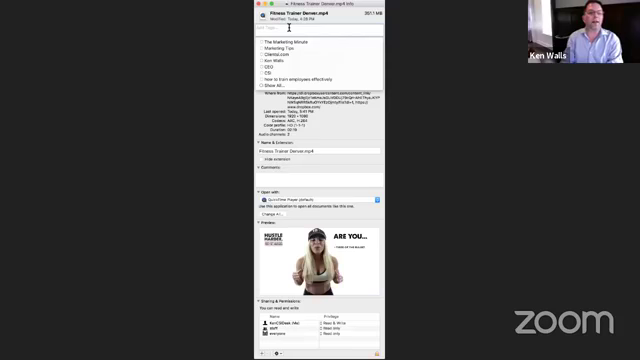
text(Fitness T)
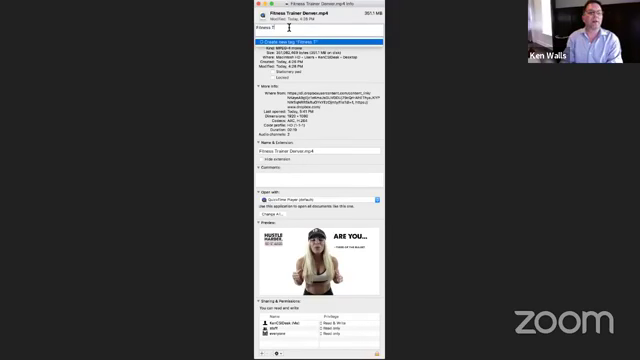
text(rainer)
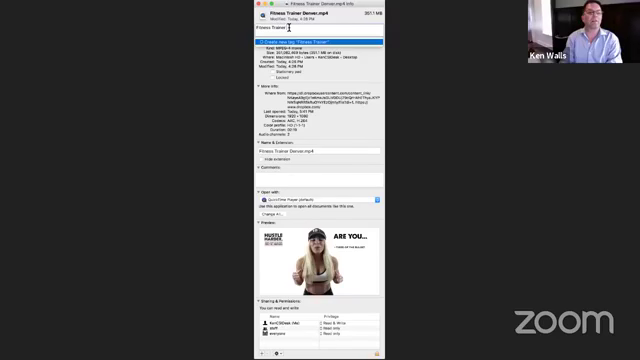
text( Denver)
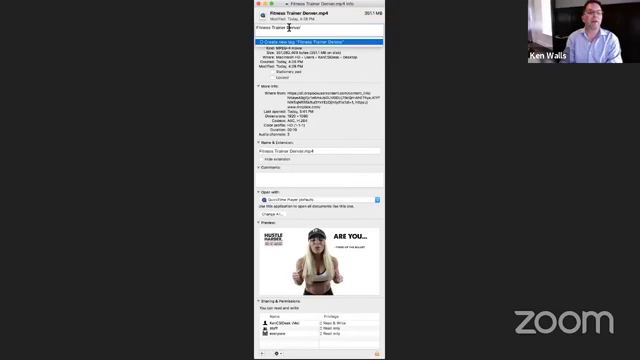
key(Return)
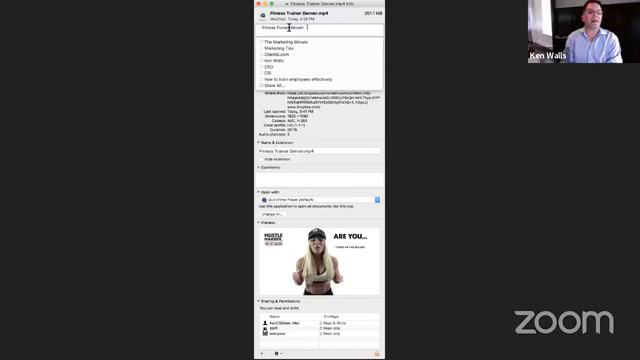
text(F)
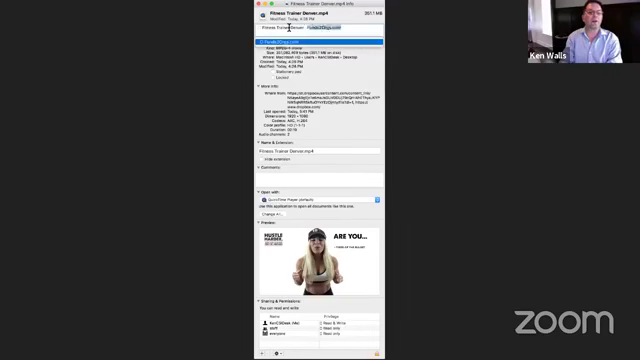
text(itness )
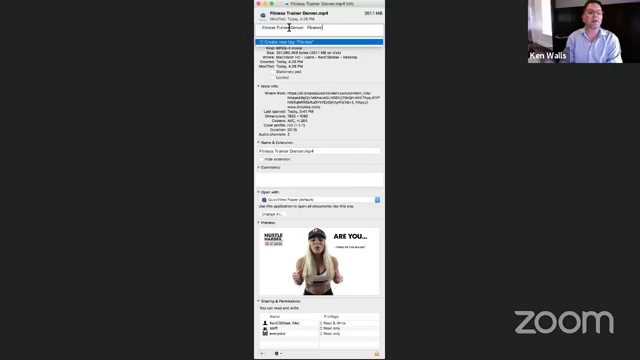
text(Coach D)
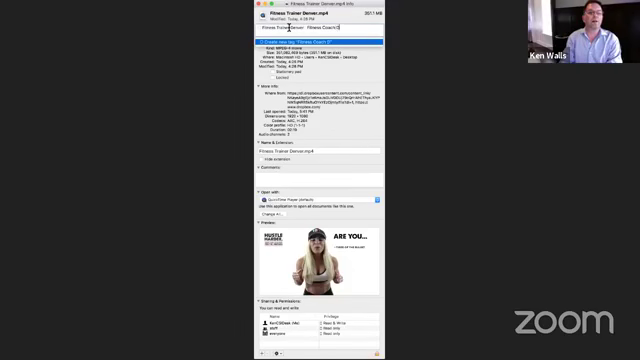
text(enver)
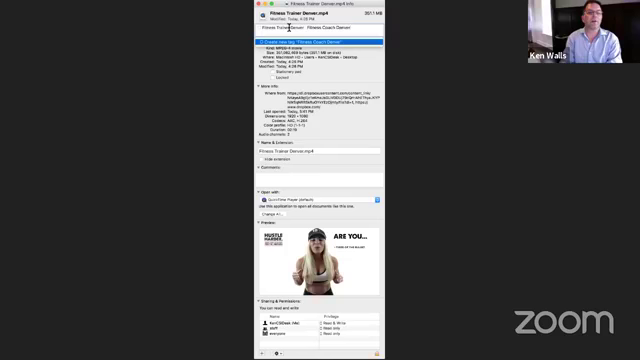
key(Return)
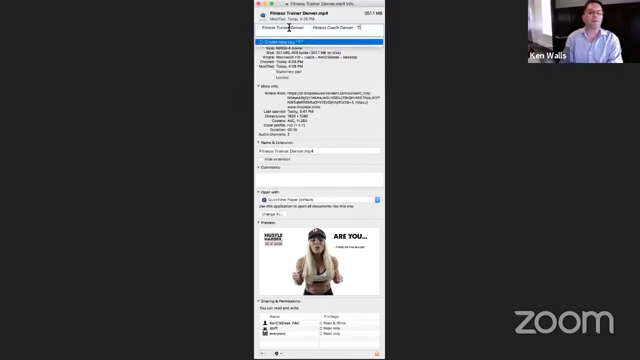
text(Fitness Coach Denver Fitness)
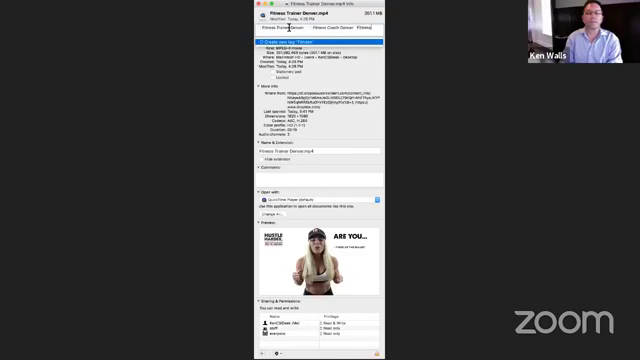
key(Return)
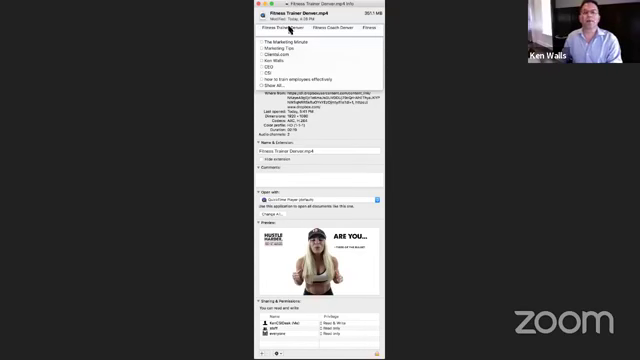
click(290, 28)
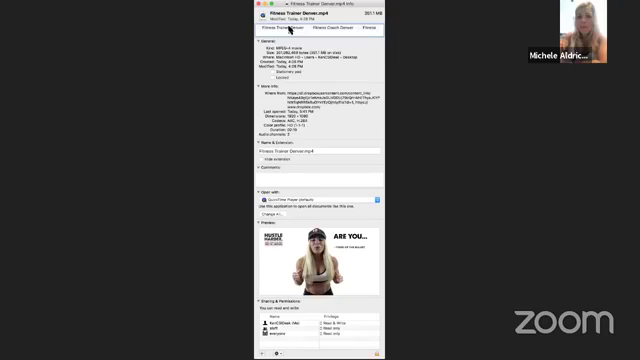
click(361, 35)
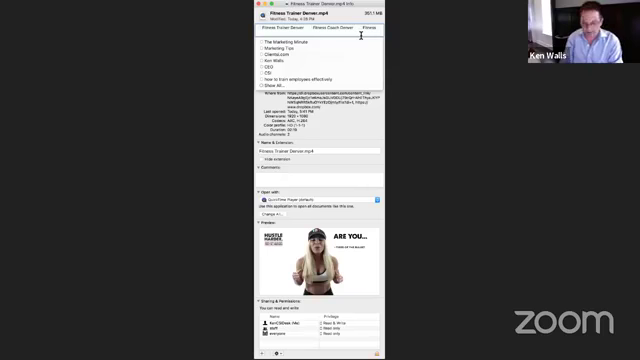
text(Trainer)
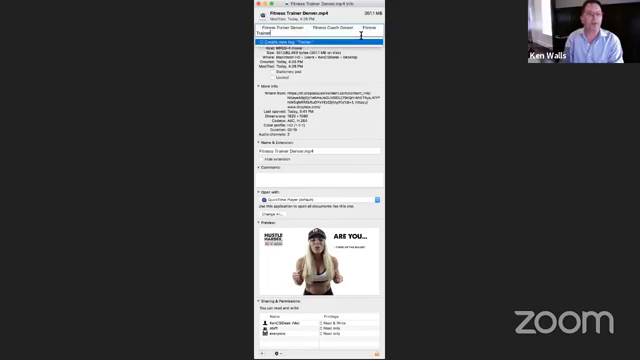
key(Return)
text(De)
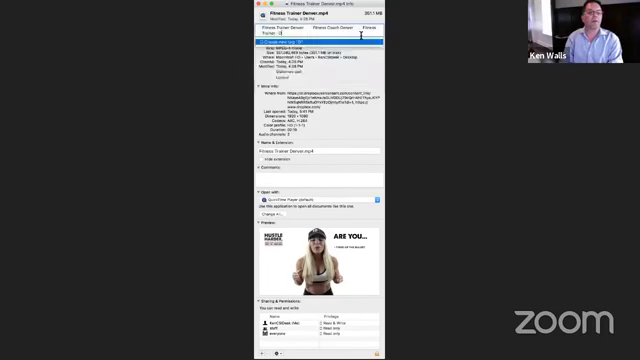
text(nver)
key(Return)
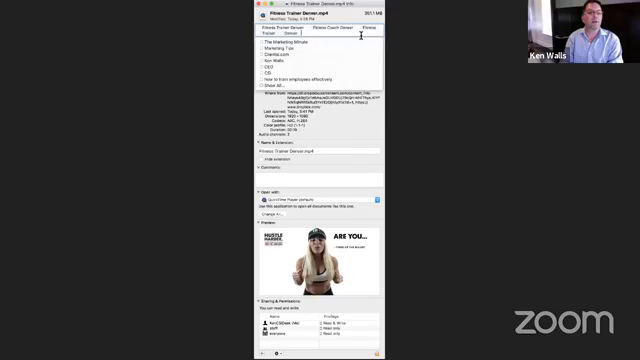
text(M)
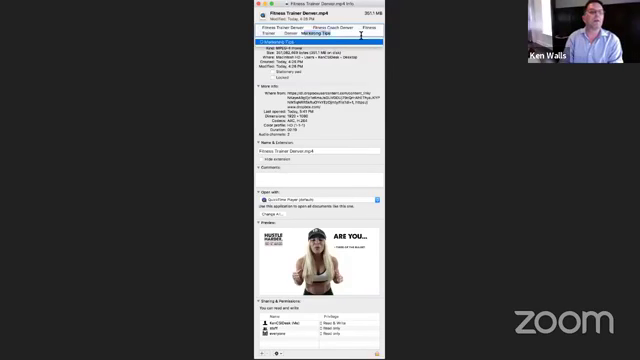
text(ichaele)
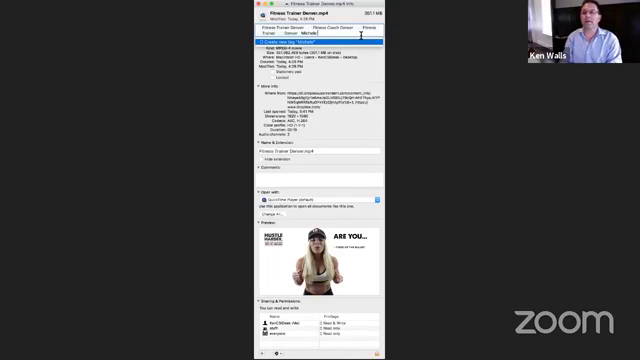
text( Kld)
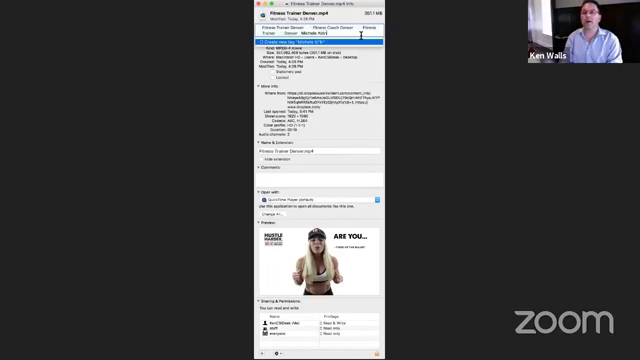
text(rich)
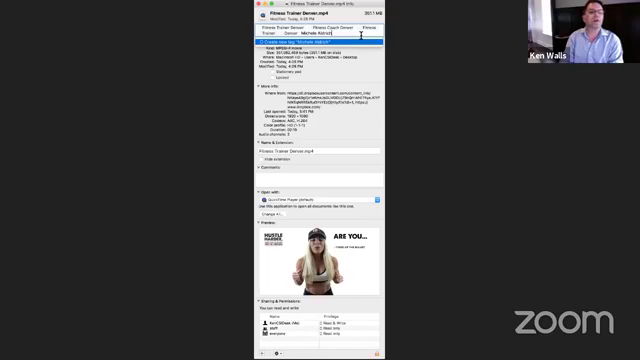
key(Return)
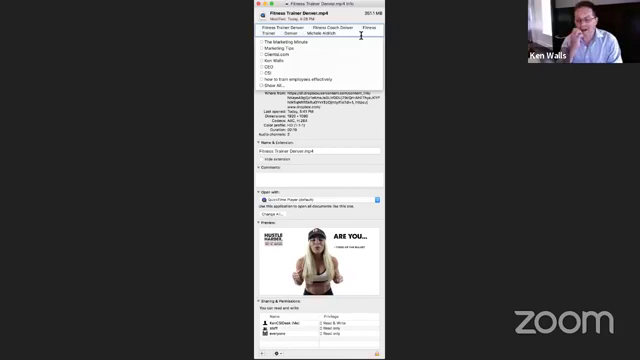
- Close the tag suggestion list so the general details show, keeping all new tags
click(326, 111)
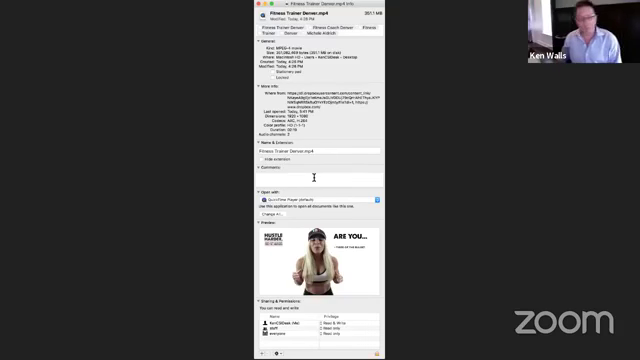
click(314, 177)
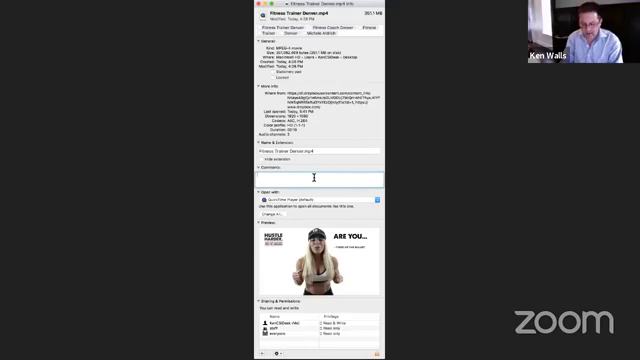
text(fitr the)
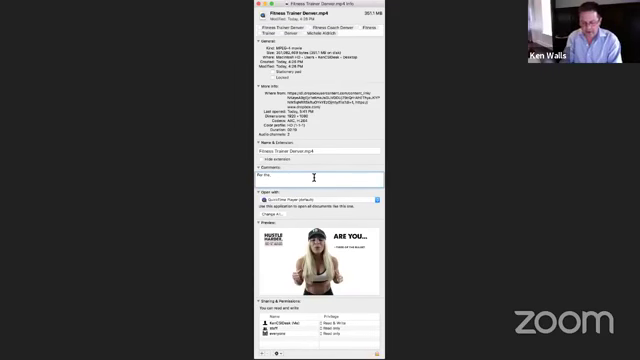
text( best)
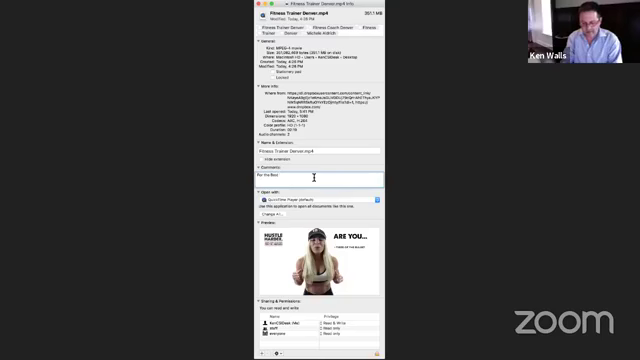
key(BackSpace)
key(BackSpace)
key(BackSpace)
key(BackSpace)
text(best final)
text( trainer)
text( Denver)
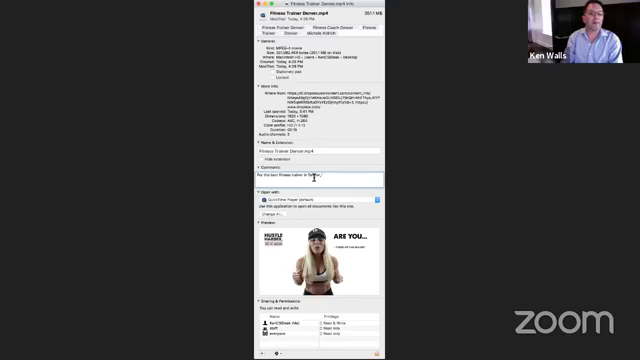
text( look no)
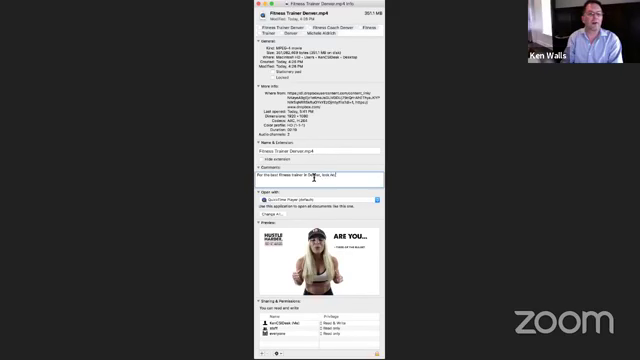
text(er)
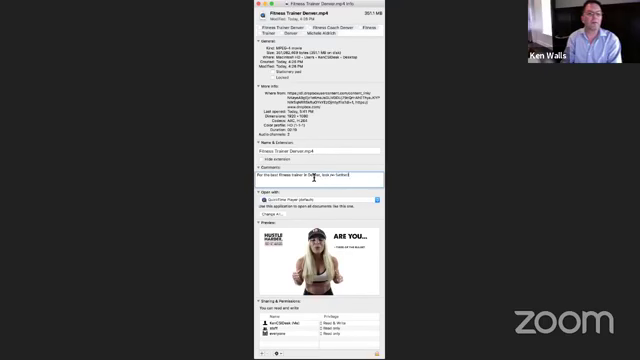
text( than)
key(BackSpace)
key(BackSpace)
key(BackSpace)
text(! Michelle Bellis)
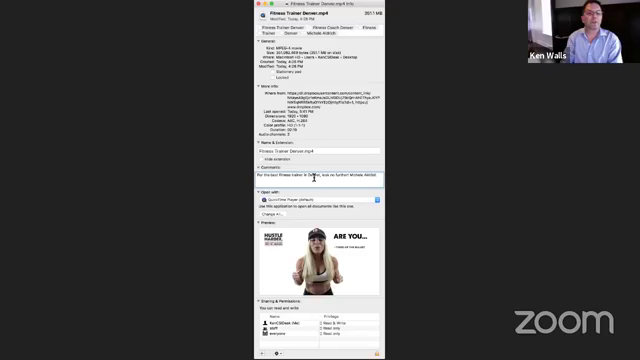
text( will help you take your f)
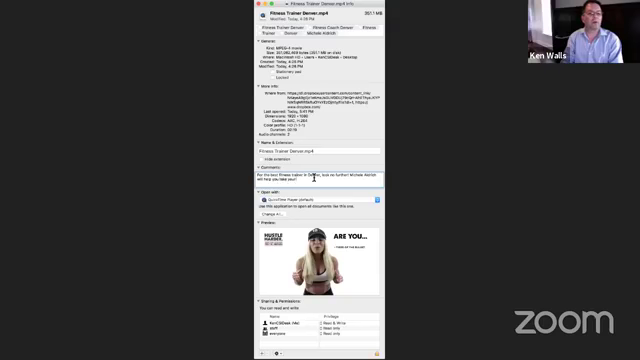
text(itness goals to the next level!)
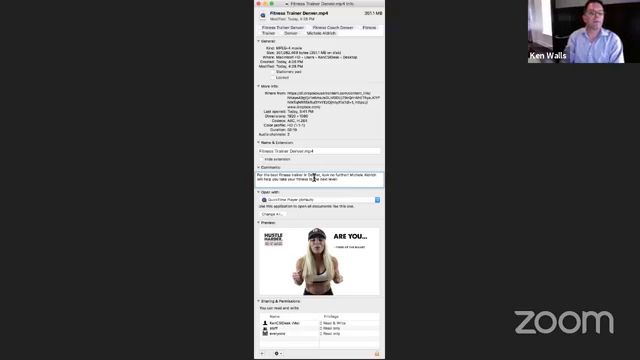
text( :) )
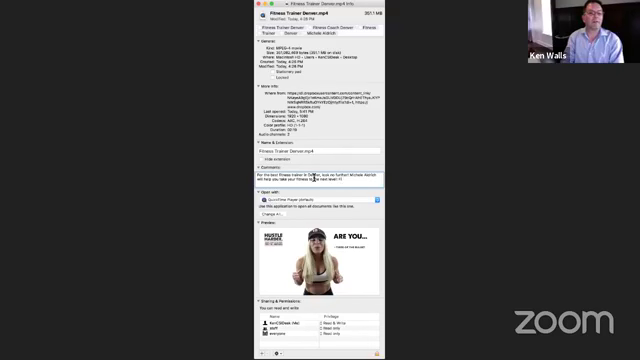
text(Fitness )
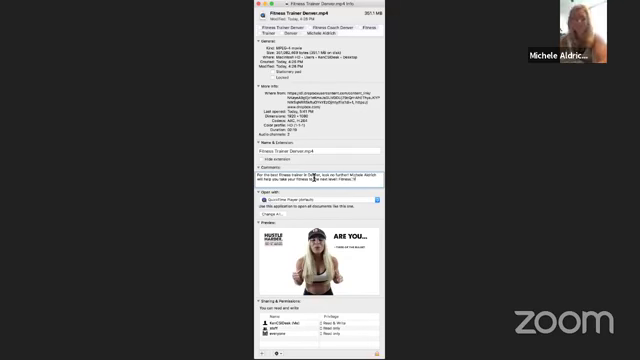
text(Trainer )
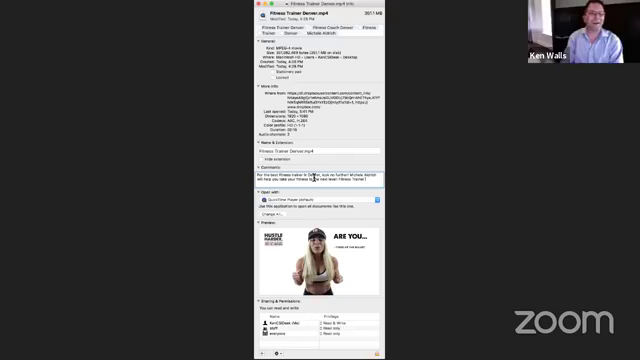
text(Denv)
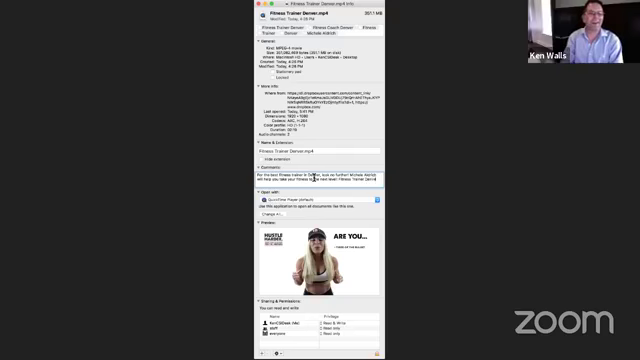